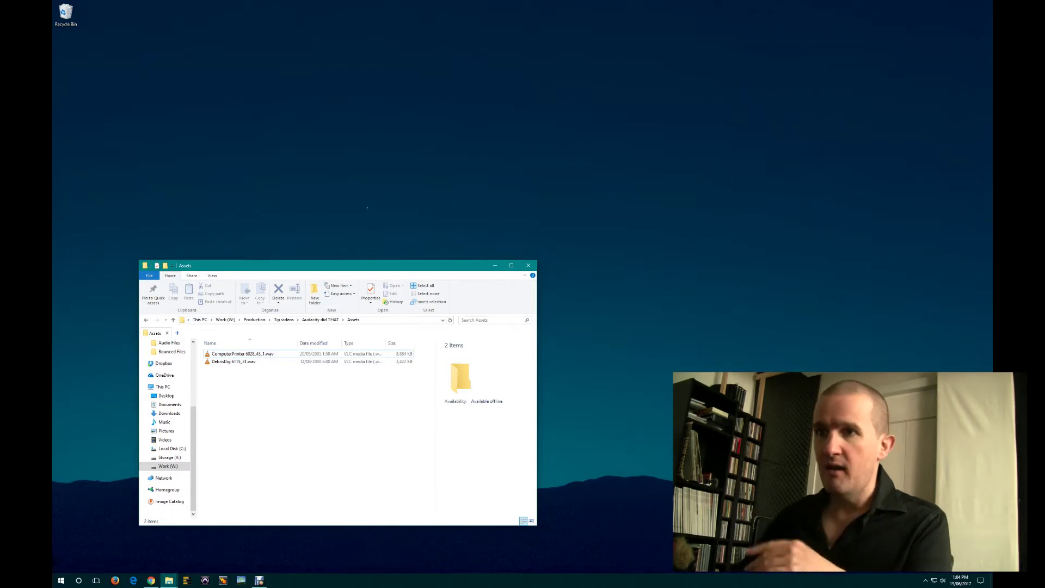
Open ComputerPrinter 6028_43_1.wav in Audacity from File Explorer's Open with menu.
{"action": "left_click", "coordinate": [242, 354]}
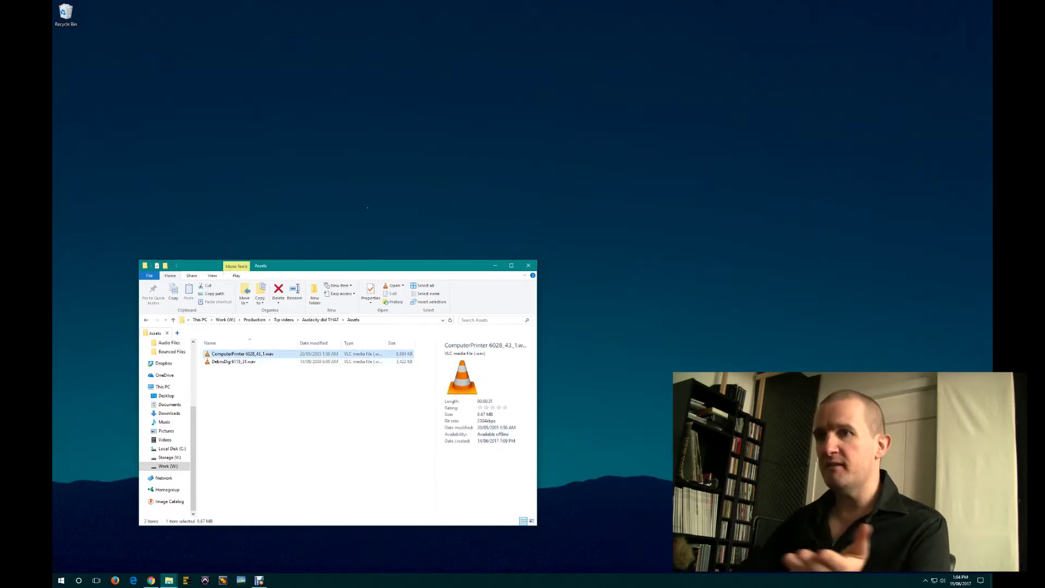
{"action": "right_click", "coordinate": [242, 356]}
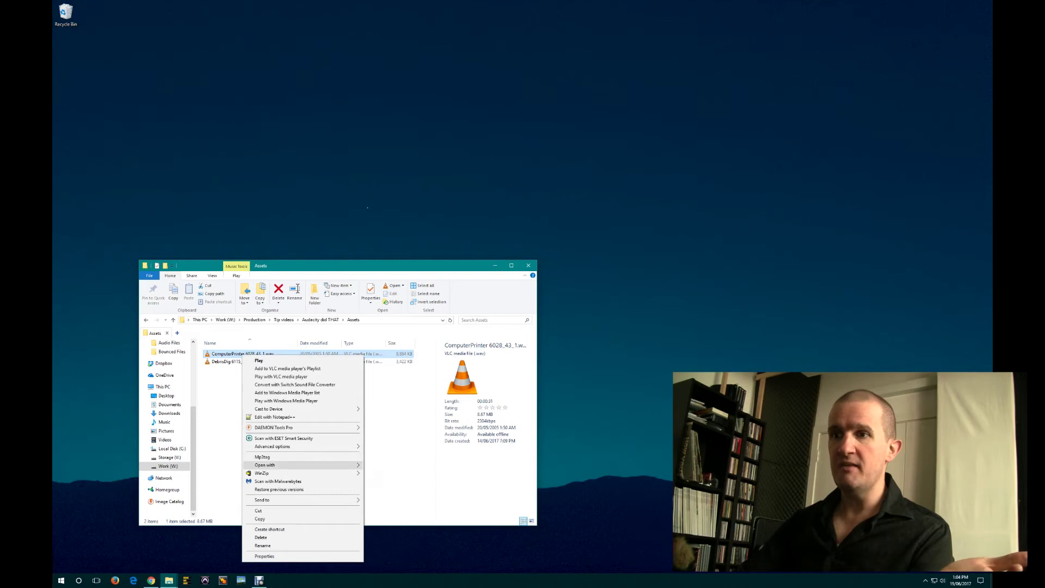
{"action": "mouse_move", "coordinate": [305, 465]}
{"action": "left_click", "coordinate": [423, 465]}
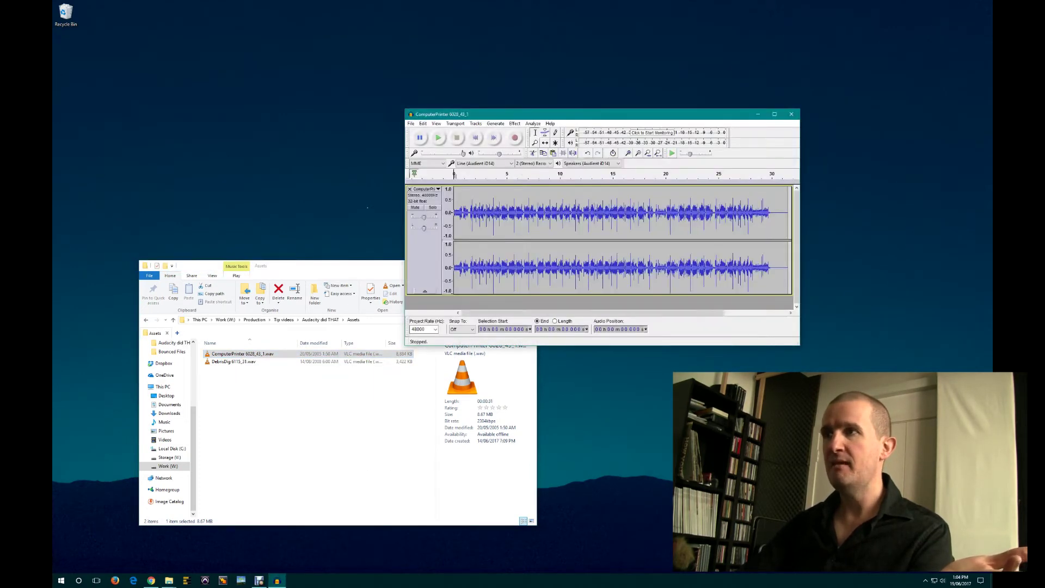
{"action": "key", "text": "space"}
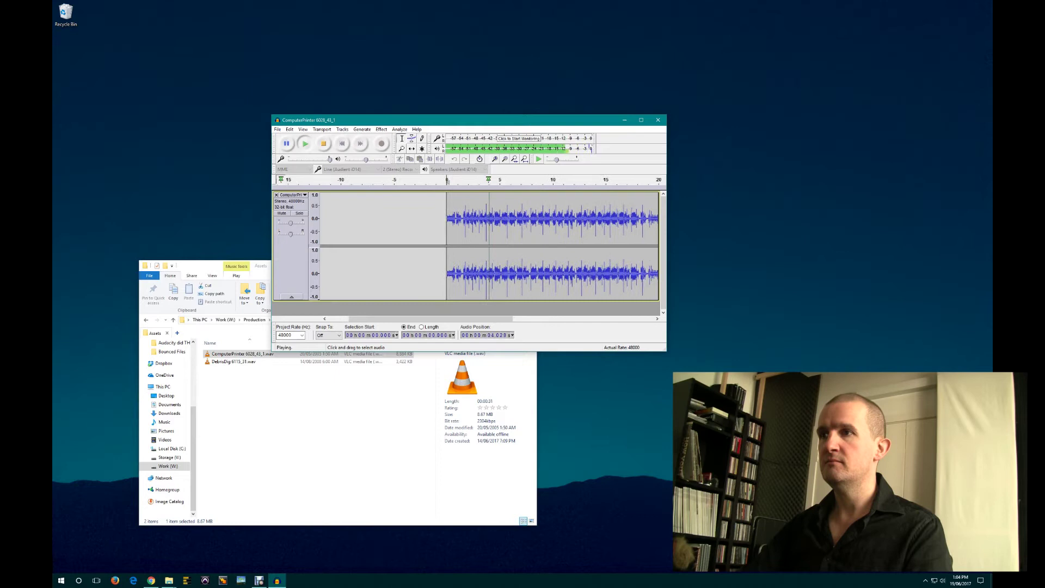
{"action": "key", "text": "space"}
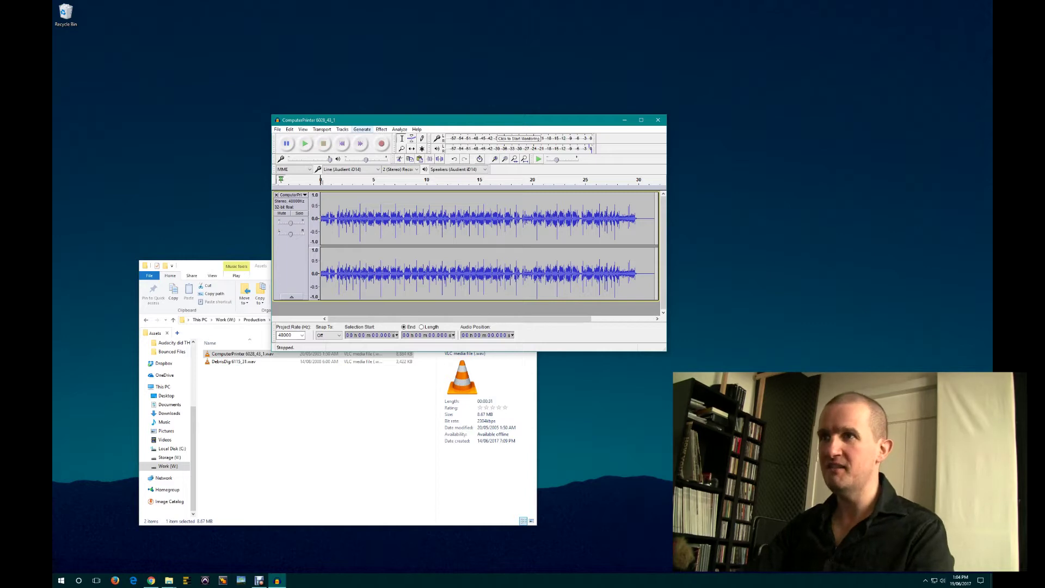
Apply Paulstretch to the printer recording, keeping the 16.0 stretch factor.
{"action": "key", "text": "alt+c"}
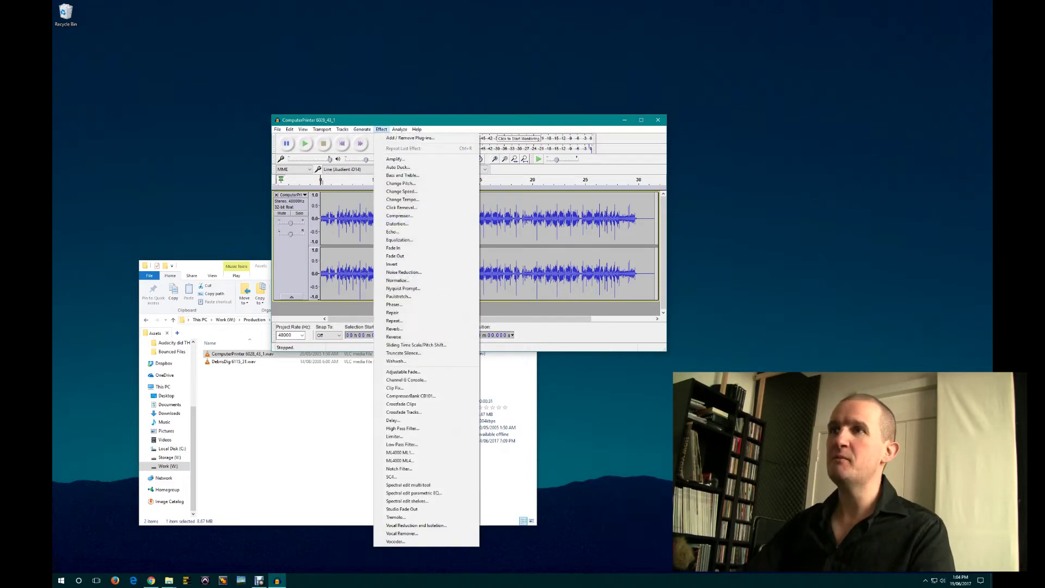
{"action": "key", "text": "Down"}
{"action": "key", "text": "Down"}
{"action": "key", "text": "Down"}
{"action": "key", "text": "Down"}
{"action": "key", "text": "Down"}
{"action": "key", "text": "Down"}
{"action": "key", "text": "Down"}
{"action": "key", "text": "Down"}
{"action": "key", "text": "Down"}
{"action": "key", "text": "Down"}
{"action": "key", "text": "Down"}
{"action": "key", "text": "Down"}
{"action": "key", "text": "Down"}
{"action": "key", "text": "Down"}
{"action": "key", "text": "Down"}
{"action": "key", "text": "Down"}
{"action": "key", "text": "Down"}
{"action": "key", "text": "Down"}
{"action": "key", "text": "Return"}
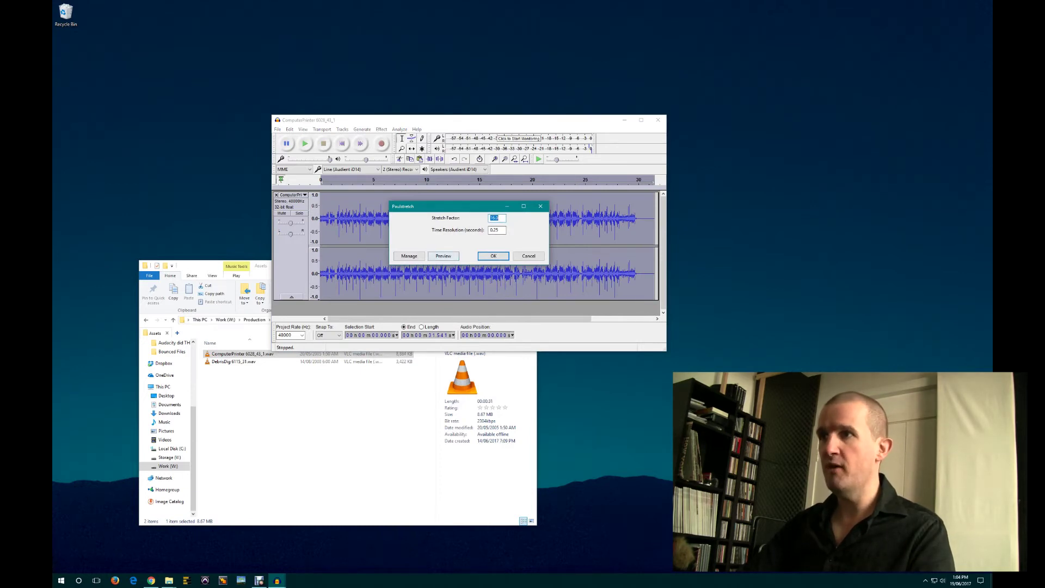
{"action": "key", "text": "Return"}
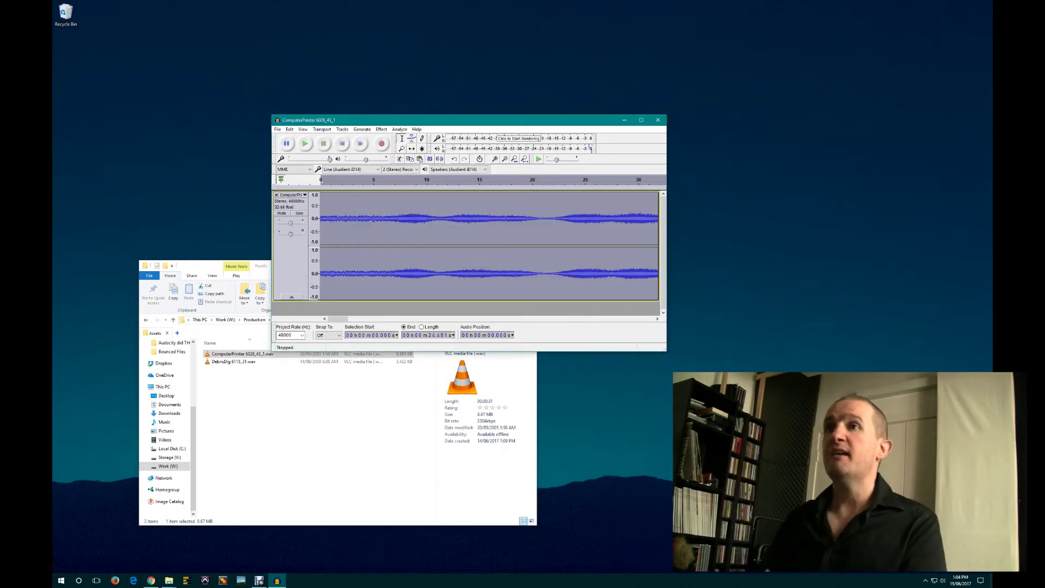
{"action": "key", "text": "space"}
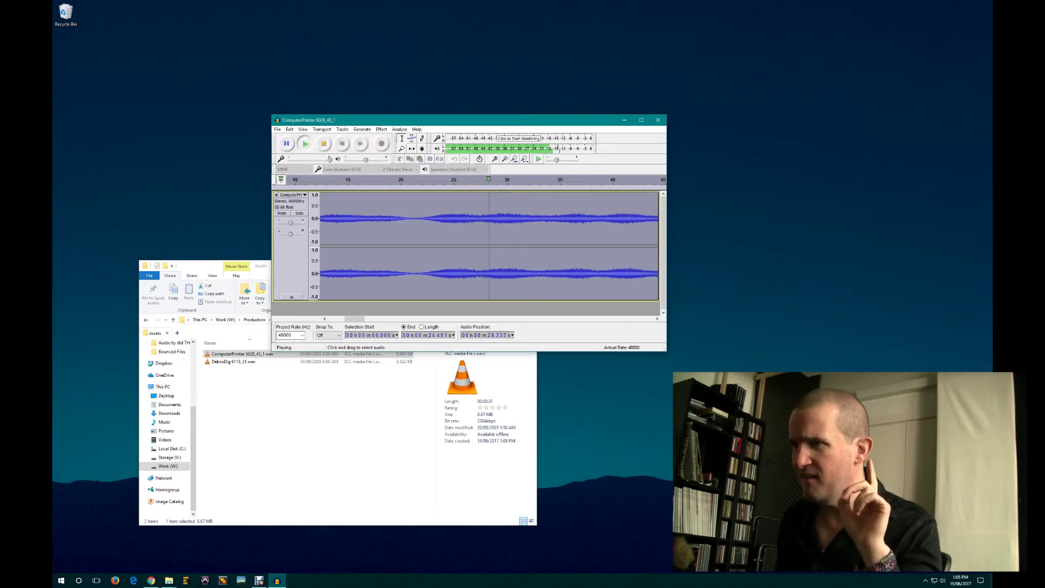
{"action": "key", "text": "space"}
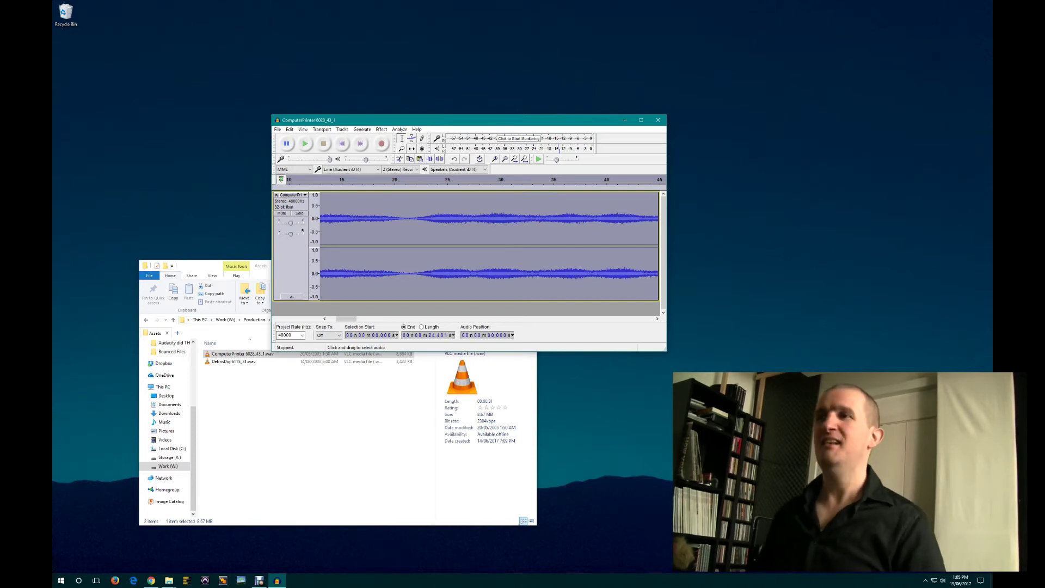
Close the printer project without saving, then open DebrisDig 6115_31.wav in Audacity.
{"action": "left_click", "coordinate": [657, 120]}
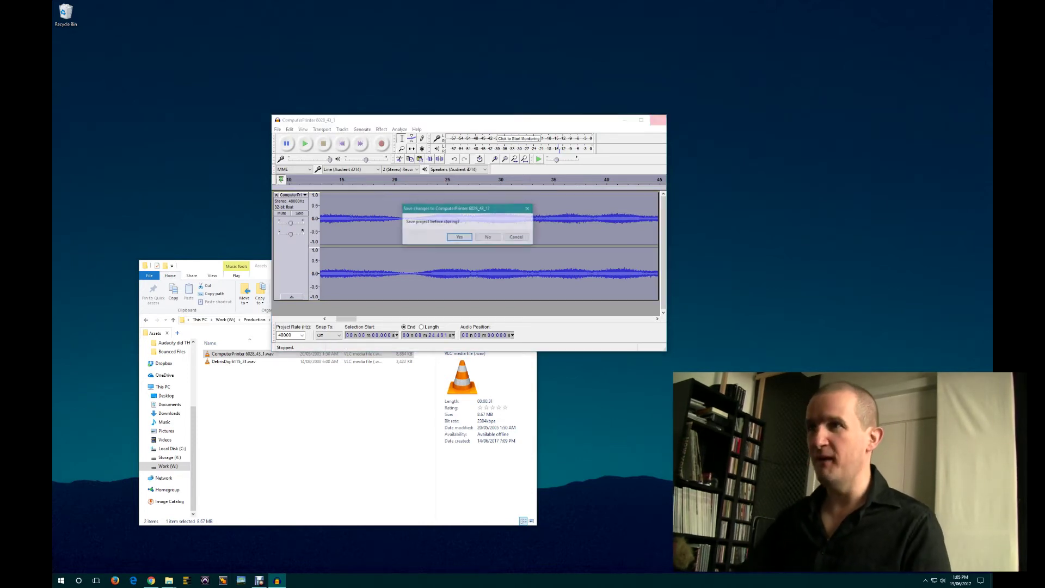
{"action": "left_click", "coordinate": [487, 236]}
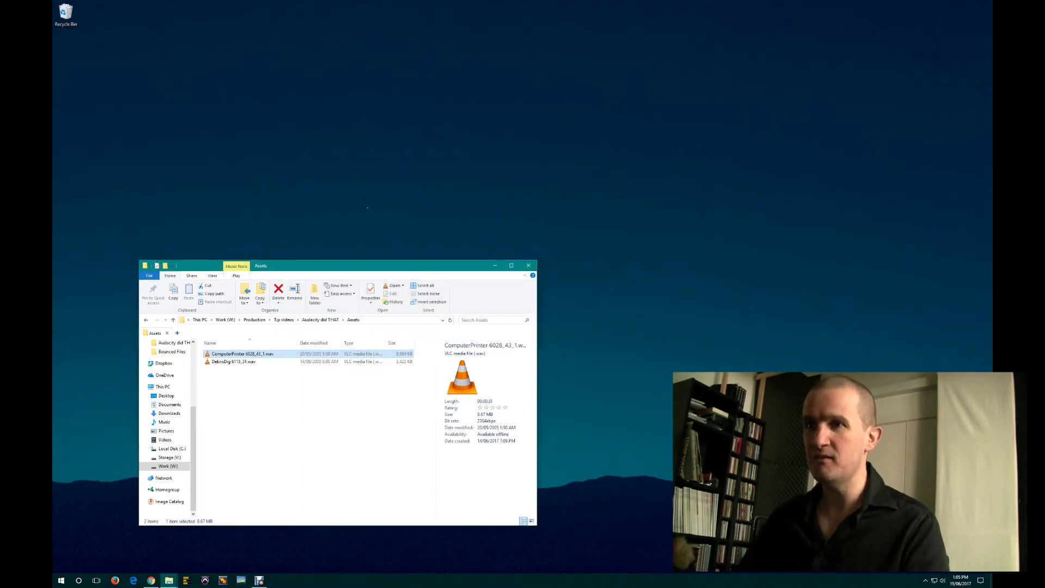
{"action": "left_click", "coordinate": [234, 361]}
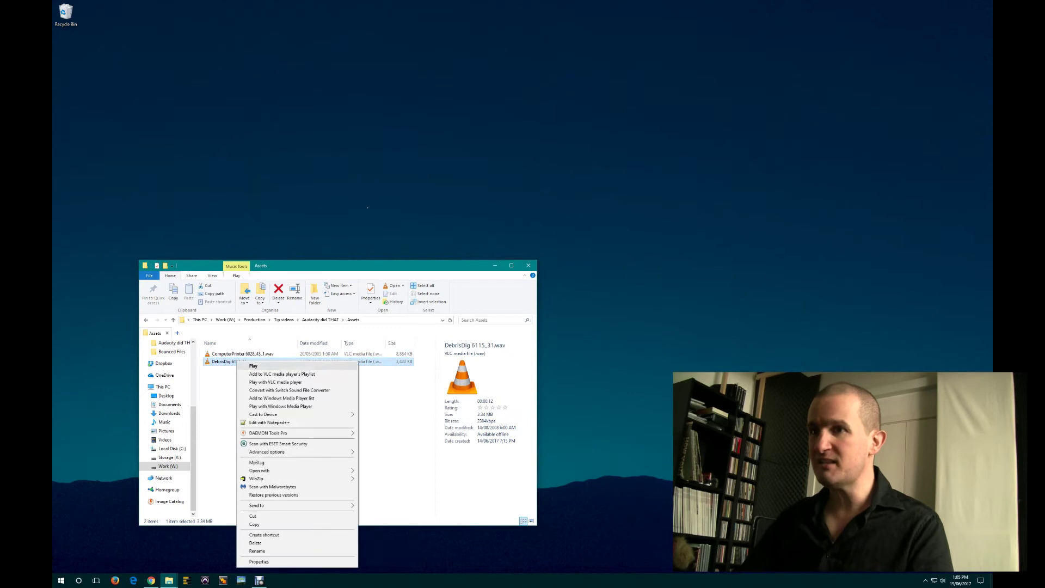
{"action": "mouse_move", "coordinate": [273, 470]}
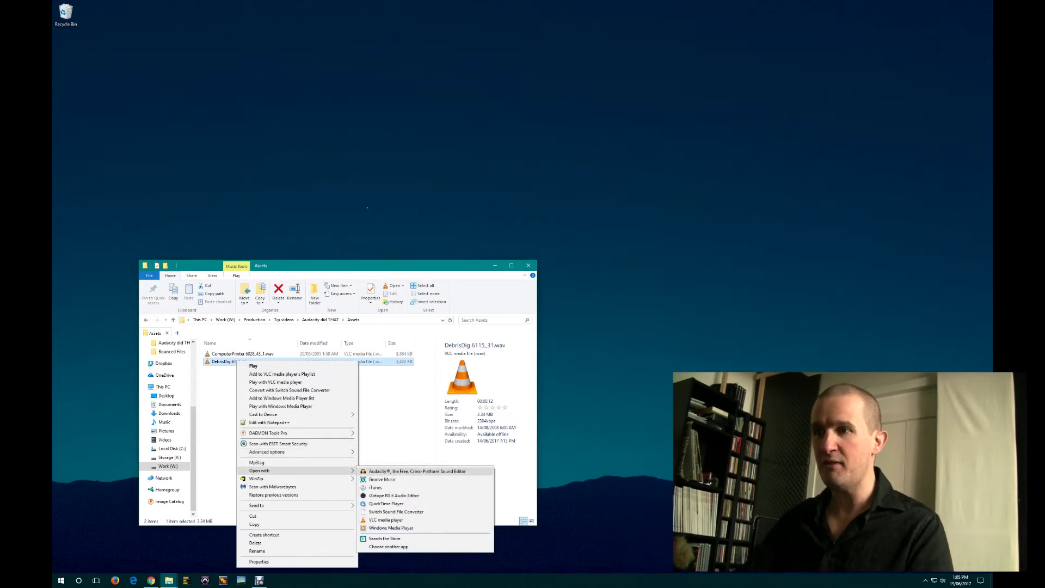
{"action": "left_click", "coordinate": [403, 471]}
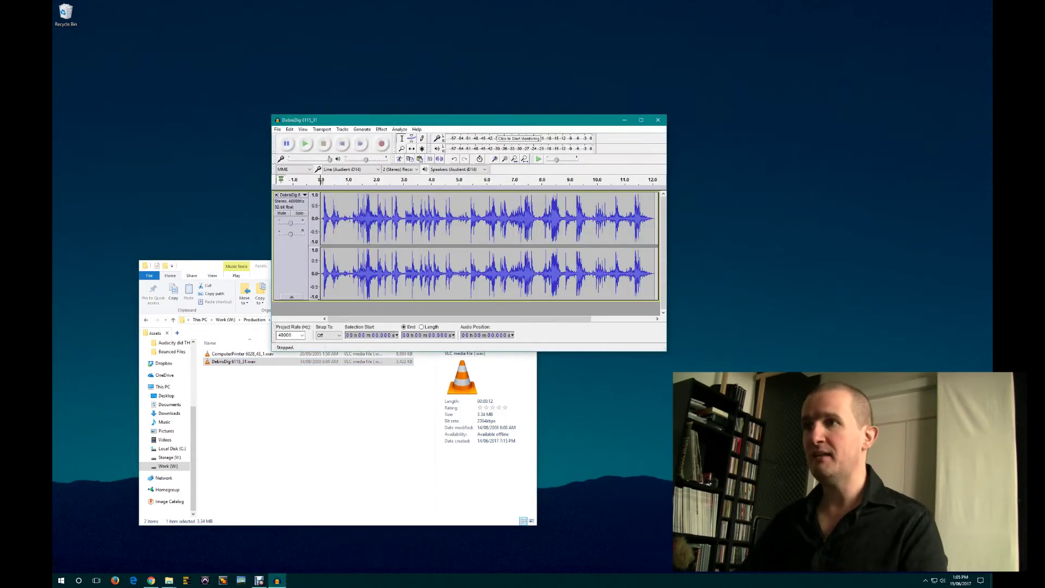
Preview the debris clip, then apply Paulstretch with stretch factor 10.
{"action": "key", "text": "space"}
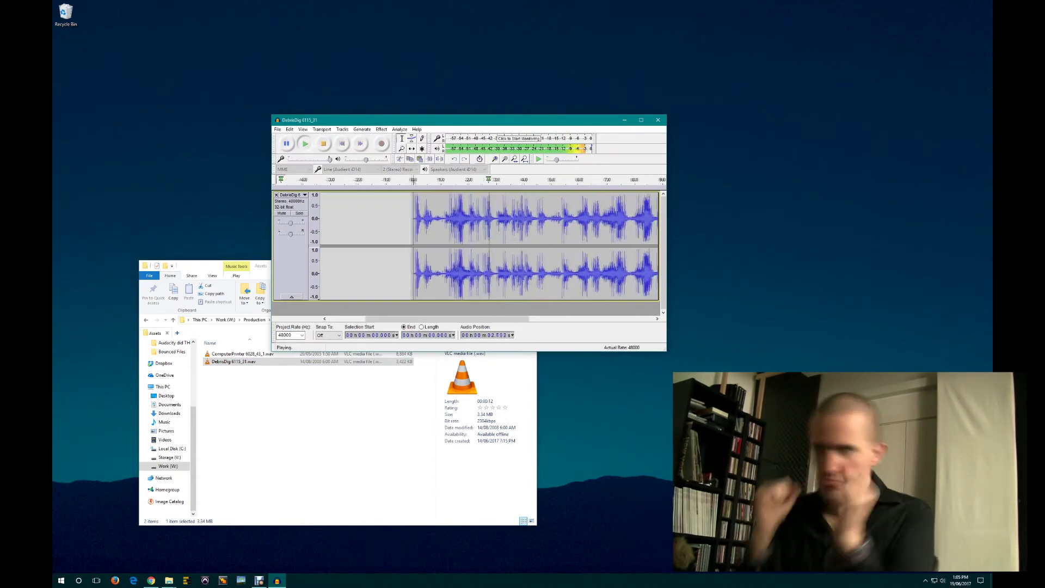
{"action": "key", "text": "space"}
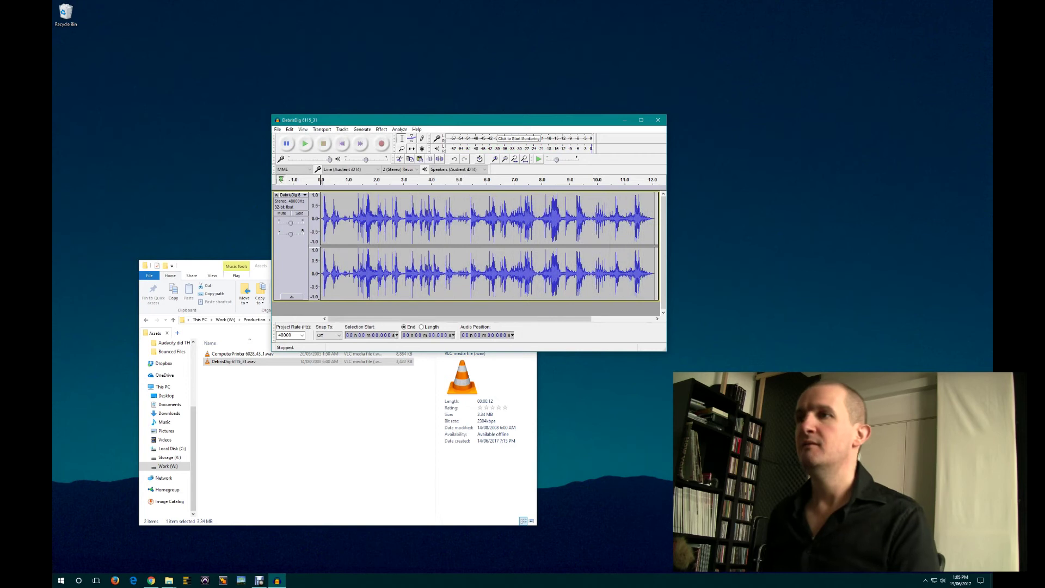
{"action": "left_click", "coordinate": [362, 129]}
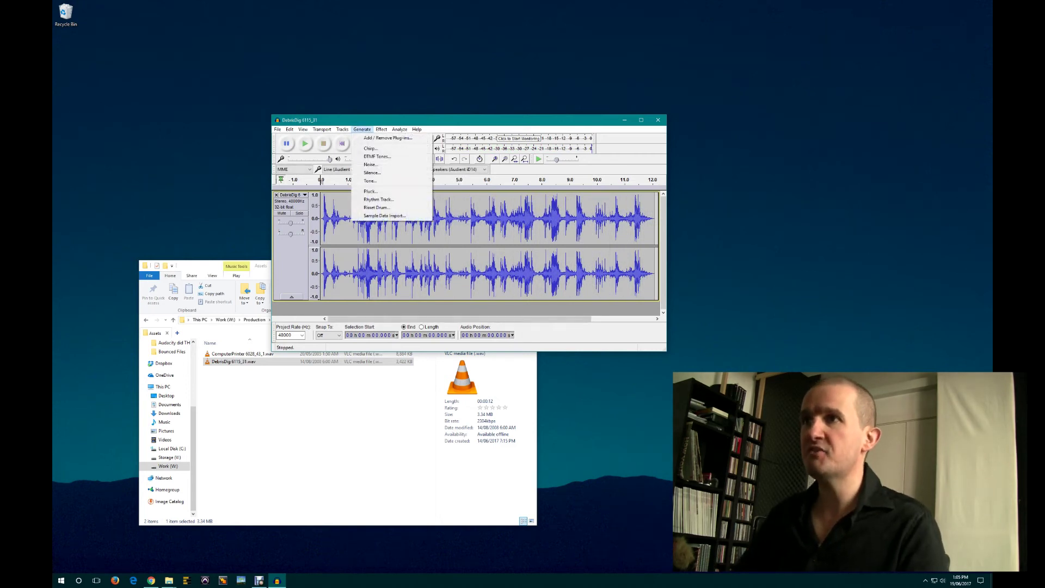
{"action": "left_click", "coordinate": [382, 129]}
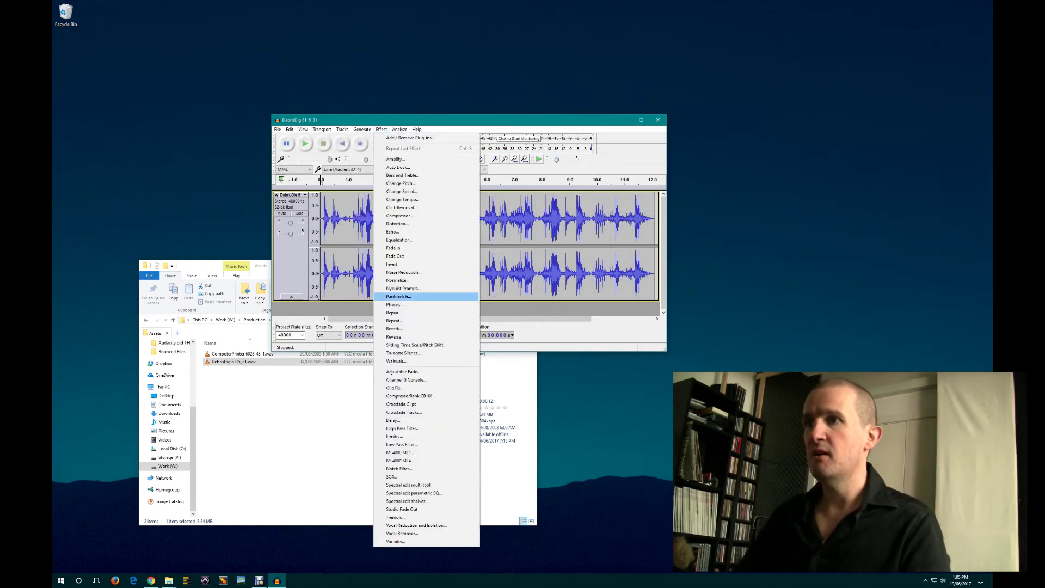
{"action": "left_click", "coordinate": [398, 296]}
{"action": "type", "text": "10"}
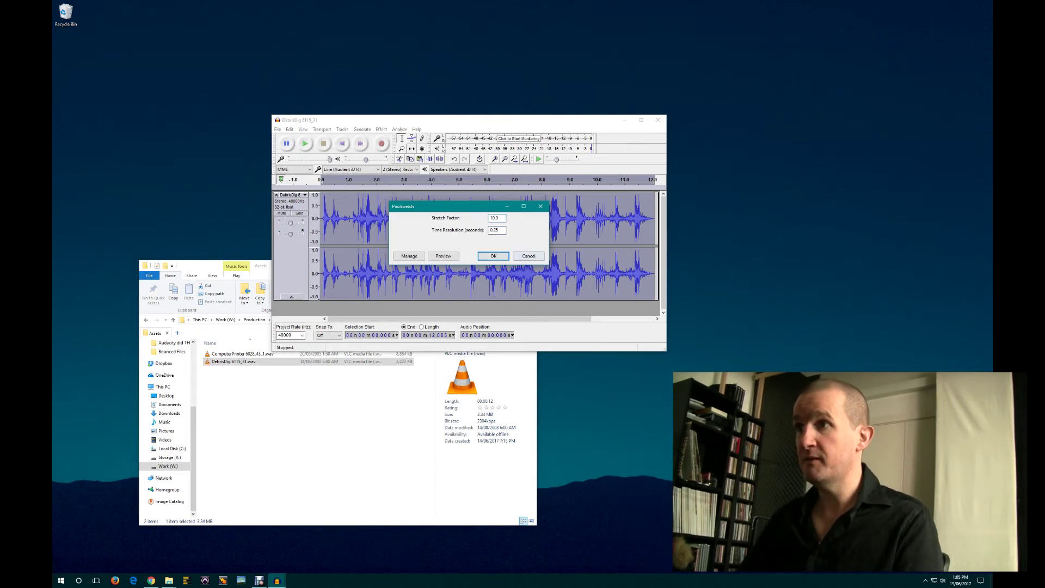
{"action": "key", "text": "Return"}
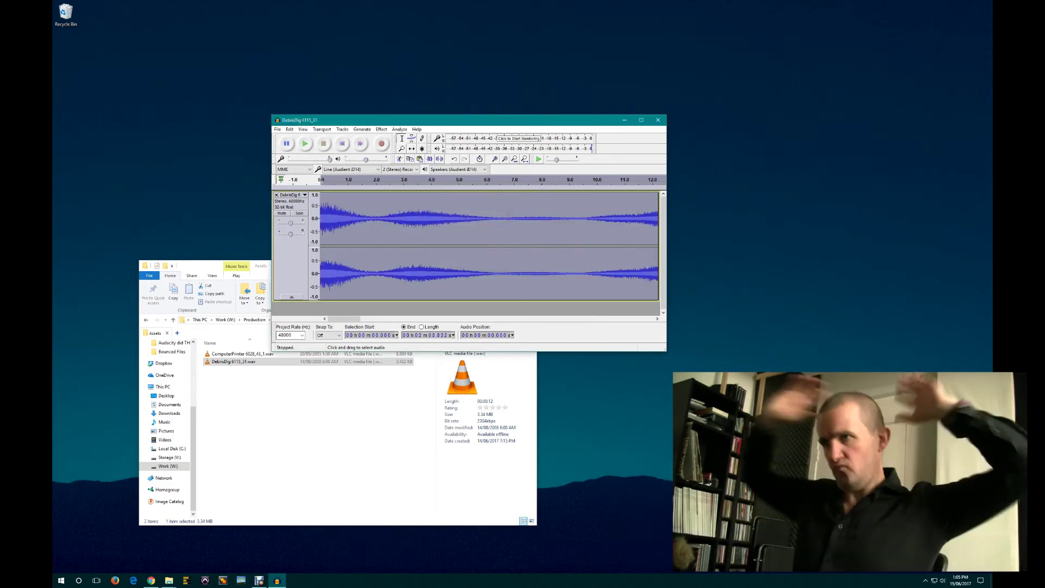
{"action": "key", "text": "space"}
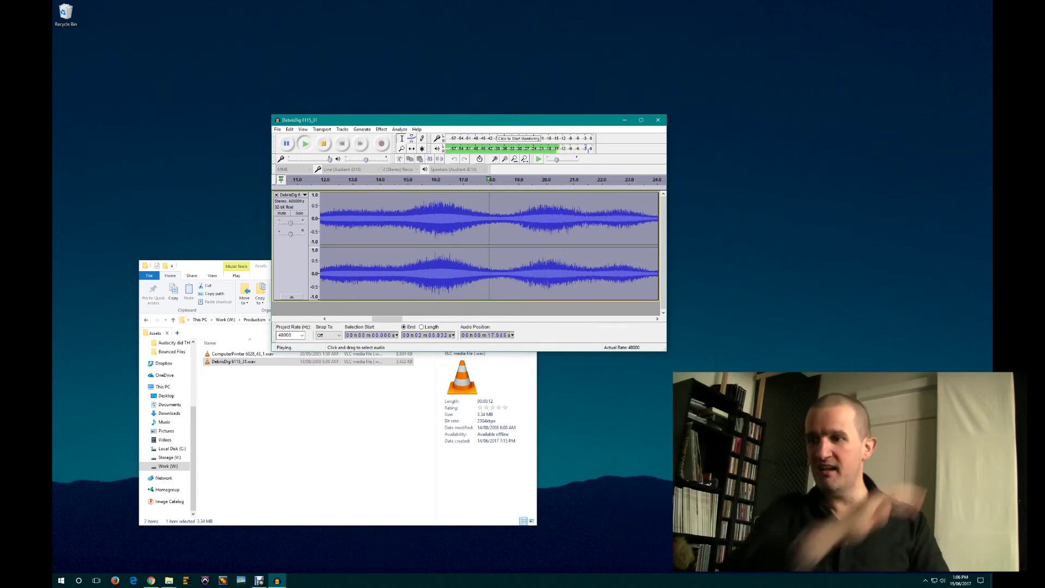
{"action": "key", "text": "space"}
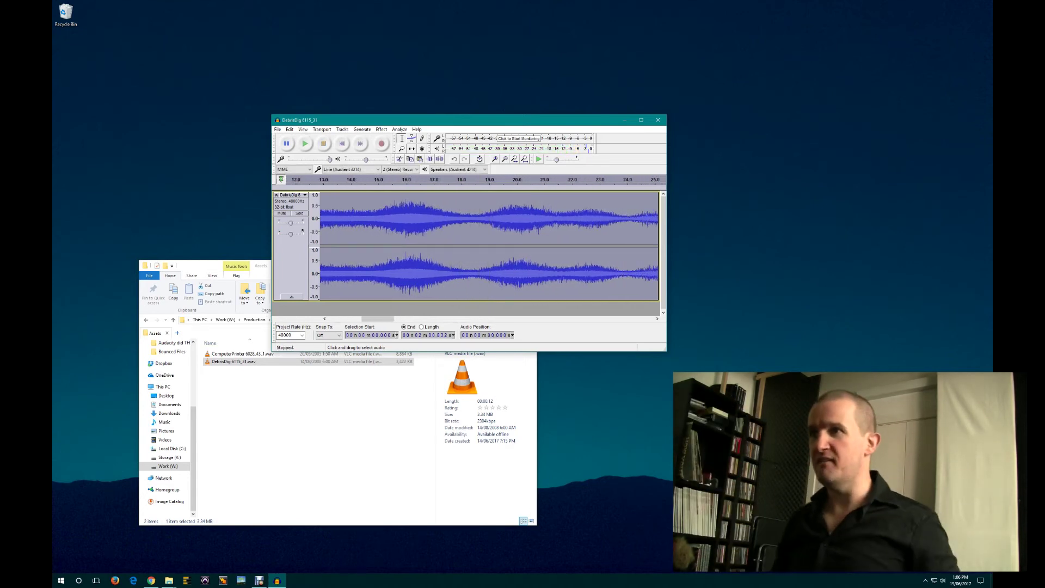